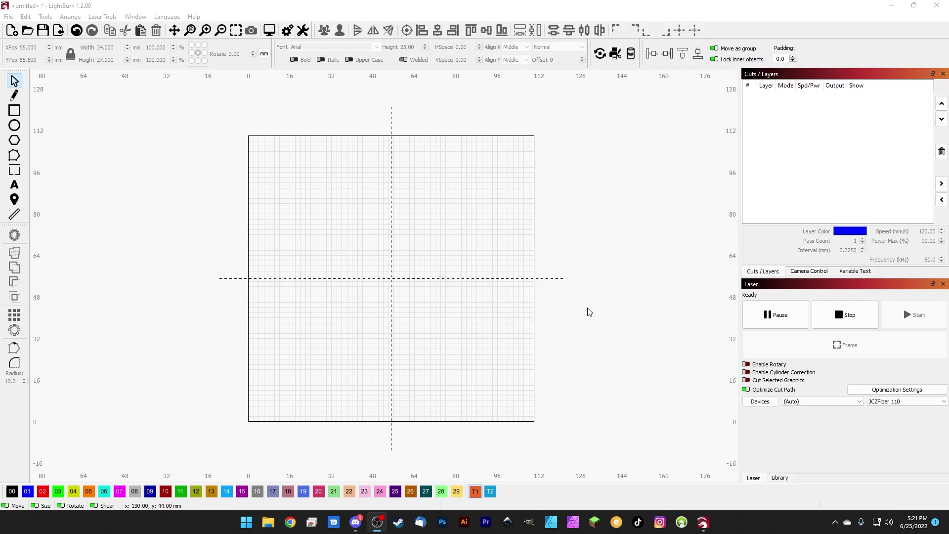
Draw a 13×11 mm rectangle at the page centre and put it on layer 00
key(ctrl+r)
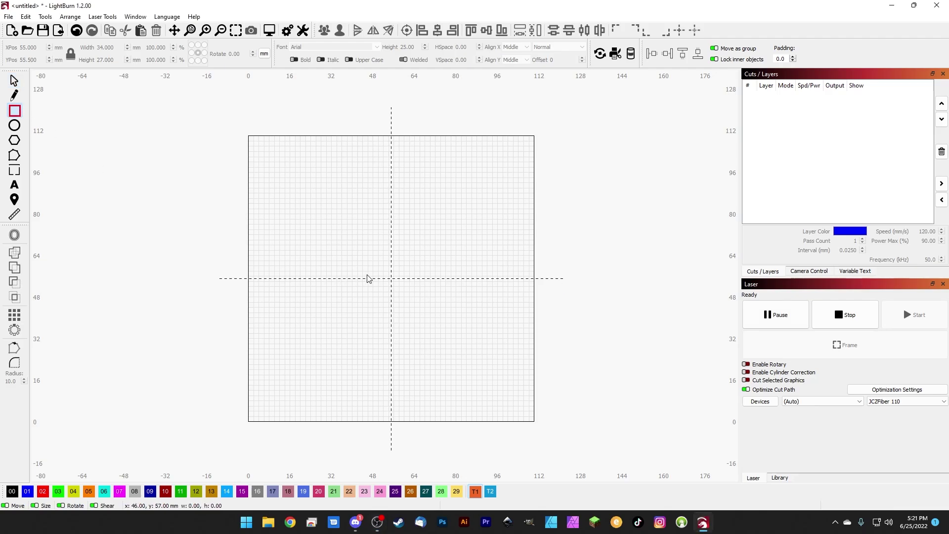
drag(372, 266, 406, 295)
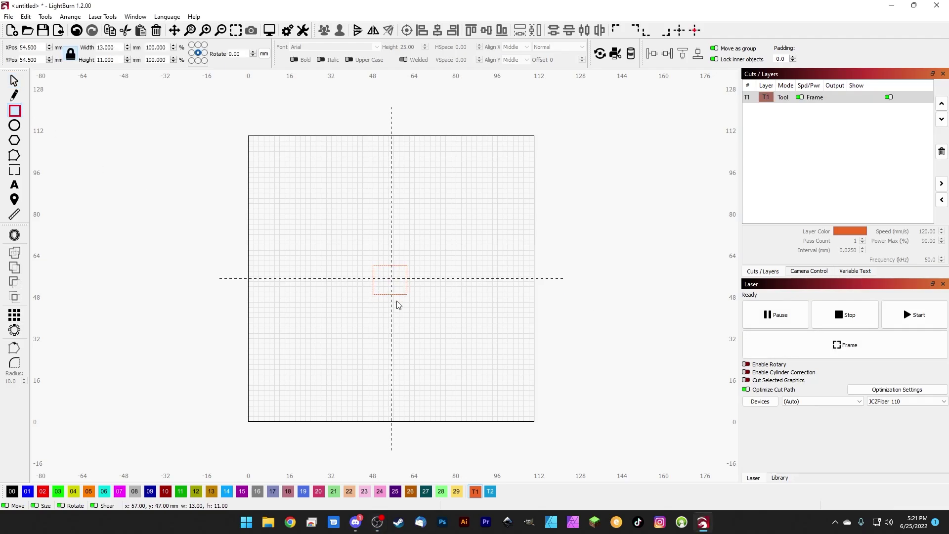
click(12, 490)
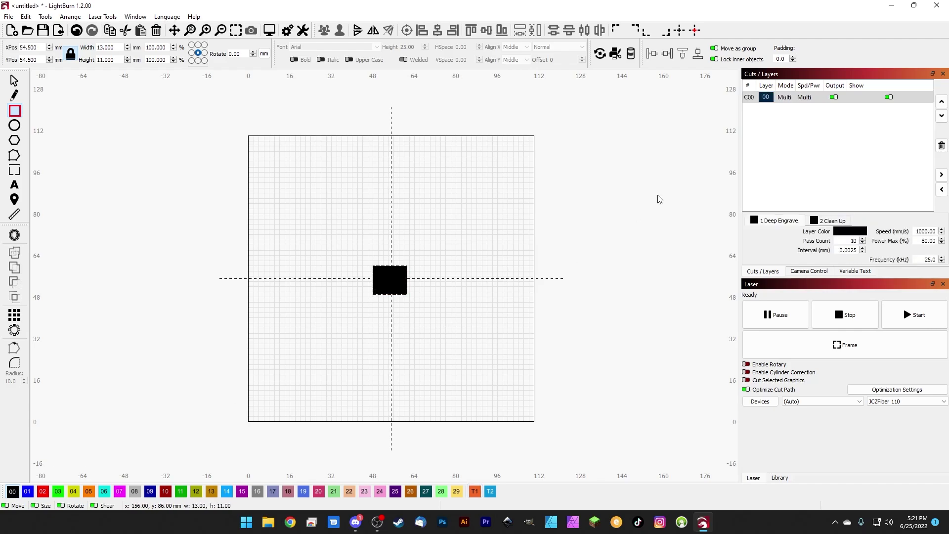
In layer C00's cut settings, delete the Clean Up sub-layer and rename the remaining one Default
double_click(801, 98)
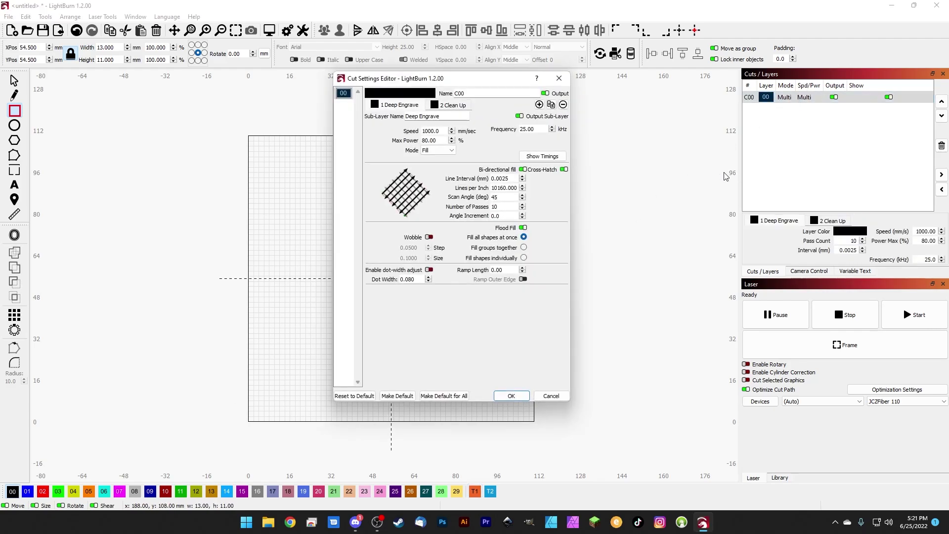
click(460, 106)
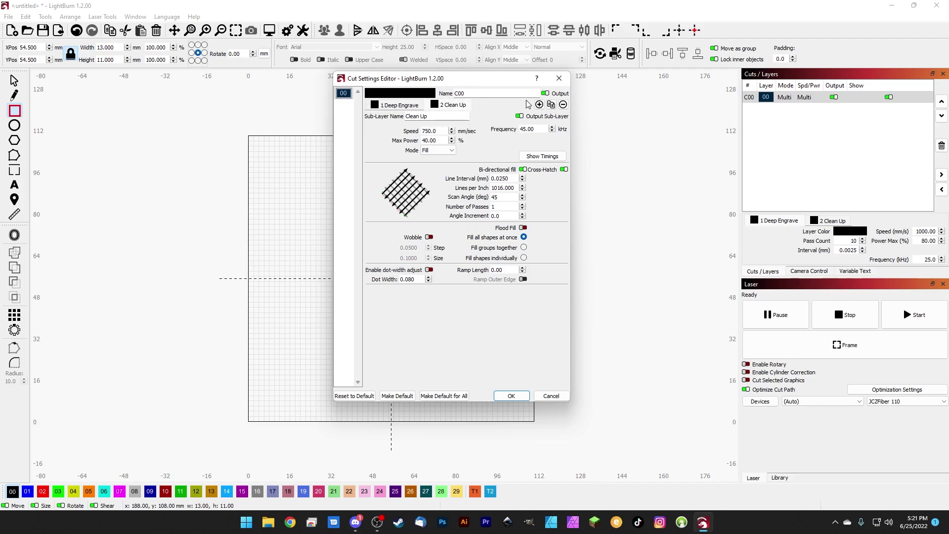
click(563, 105)
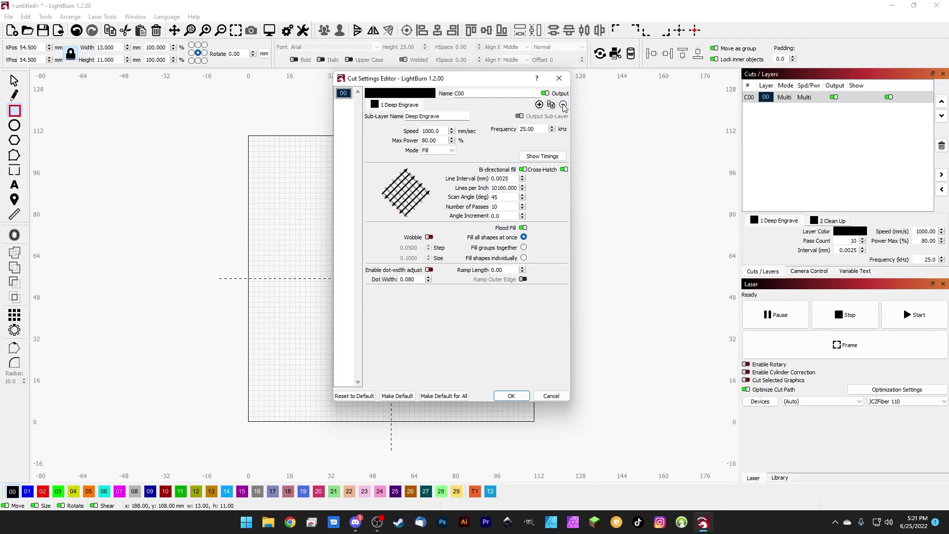
drag(447, 117, 291, 88)
text(Default)
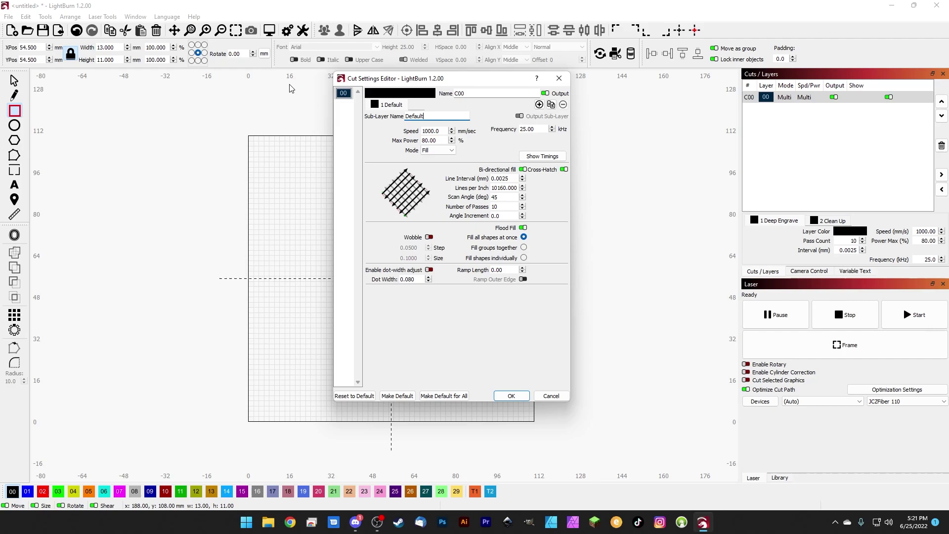
key(Tab)
key(Tab)
key(Tab)
key(Tab)
Turn off Flood Fill for the Default sub-layer and apply the cut settings
click(542, 128)
double_click(425, 140)
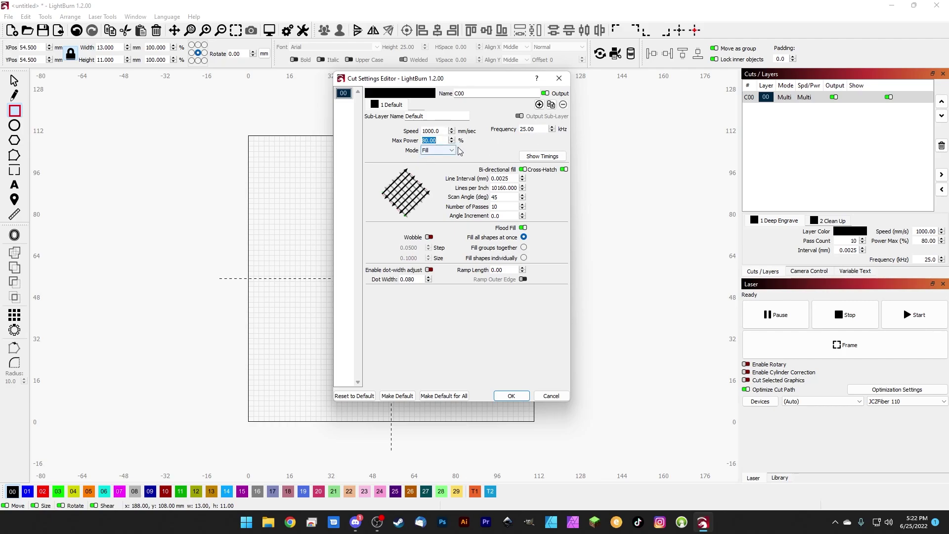
click(435, 140)
double_click(441, 141)
click(523, 228)
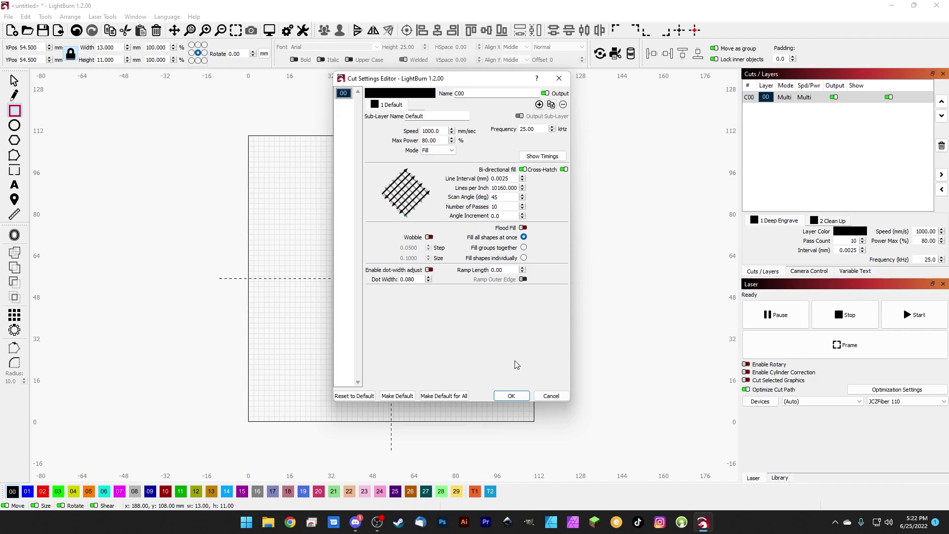
click(513, 395)
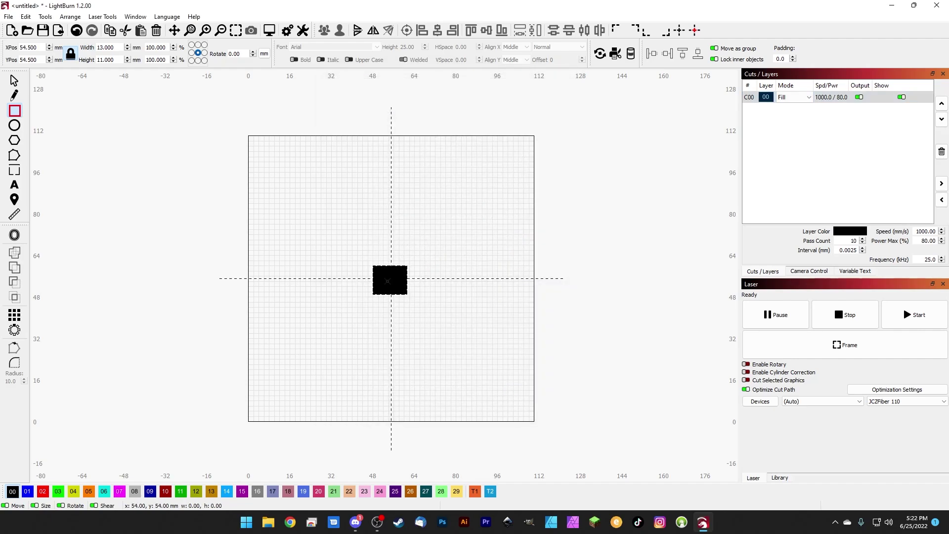
double_click(106, 47)
key(Tab)
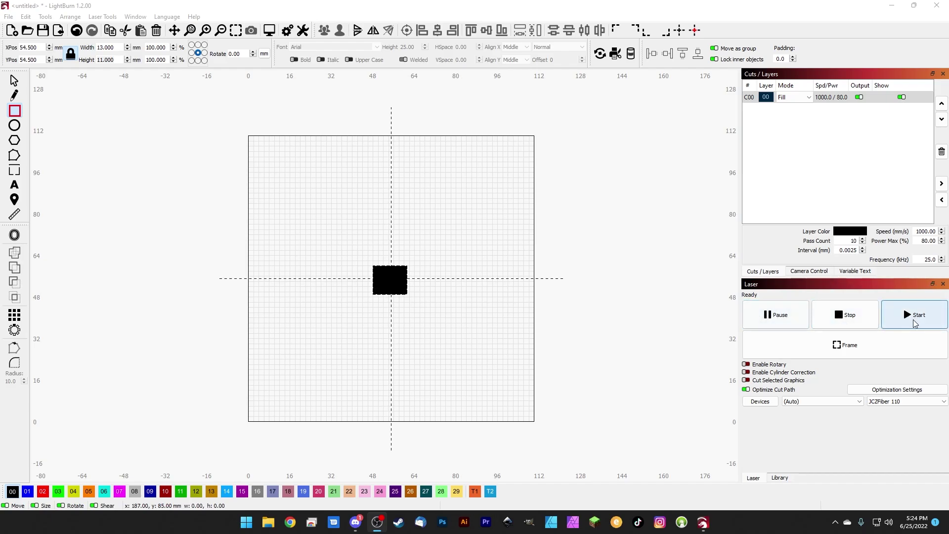
click(769, 320)
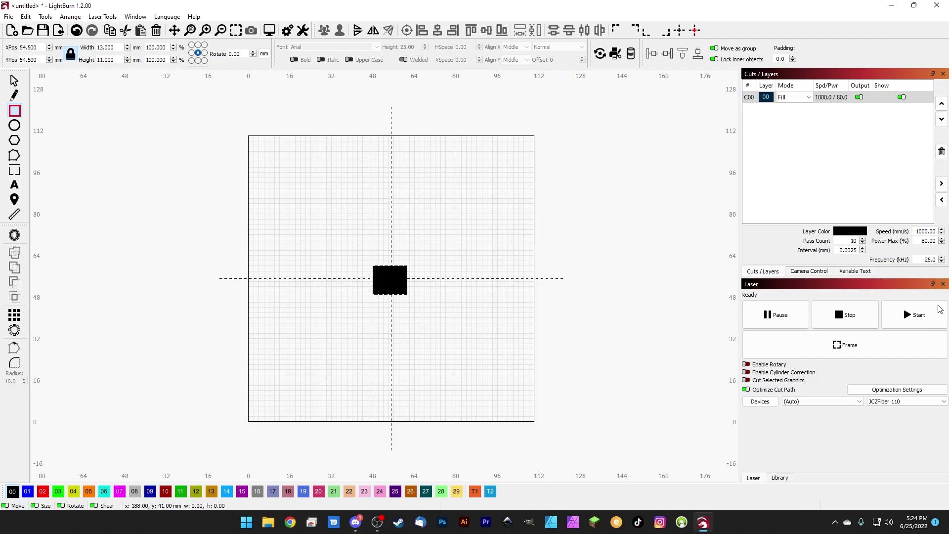
click(928, 326)
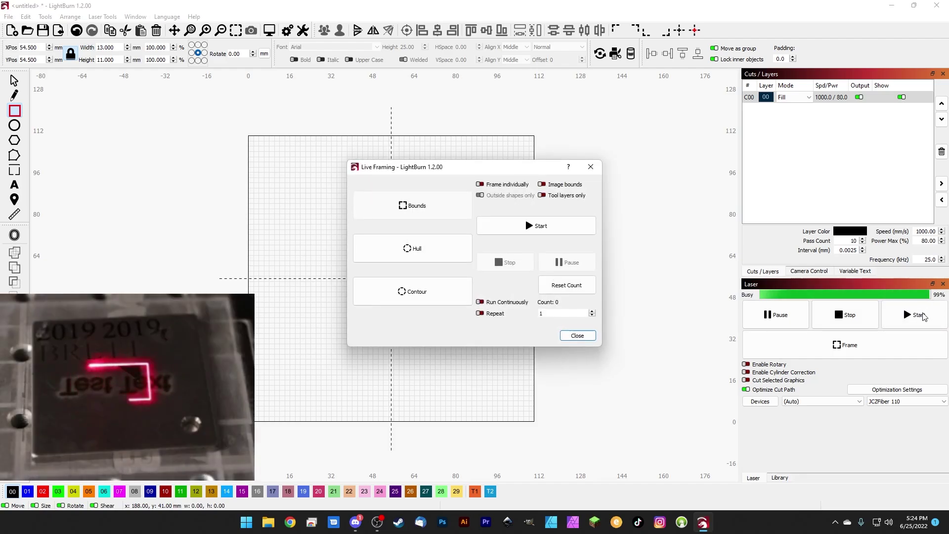
drag(439, 172, 359, 167)
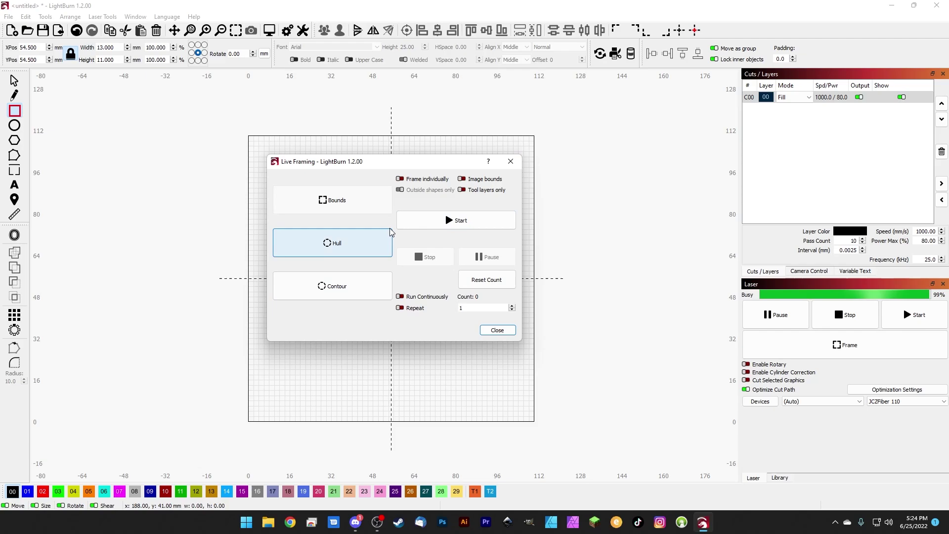
click(500, 333)
After confirming Device Settings, mark the square, pause and resume once, then stop the job
click(303, 31)
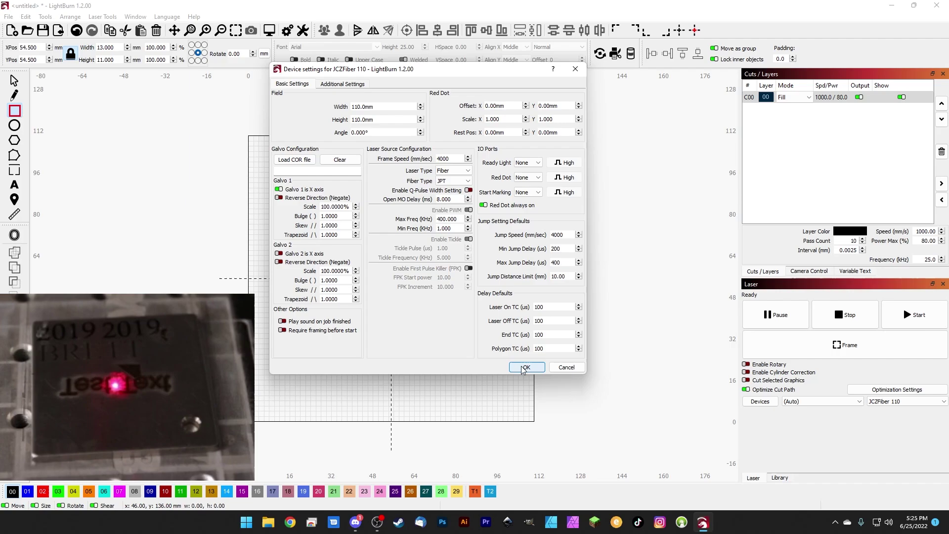
click(524, 367)
click(902, 319)
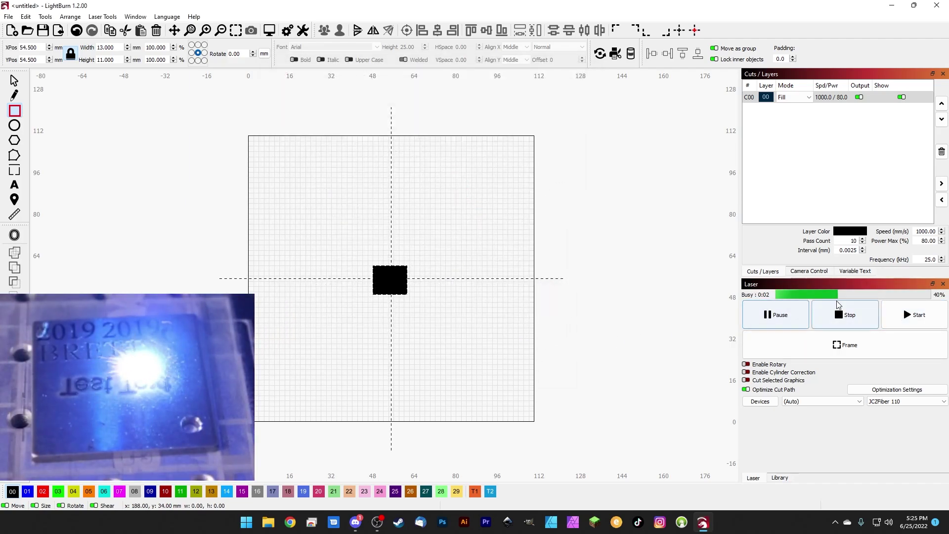
click(776, 315)
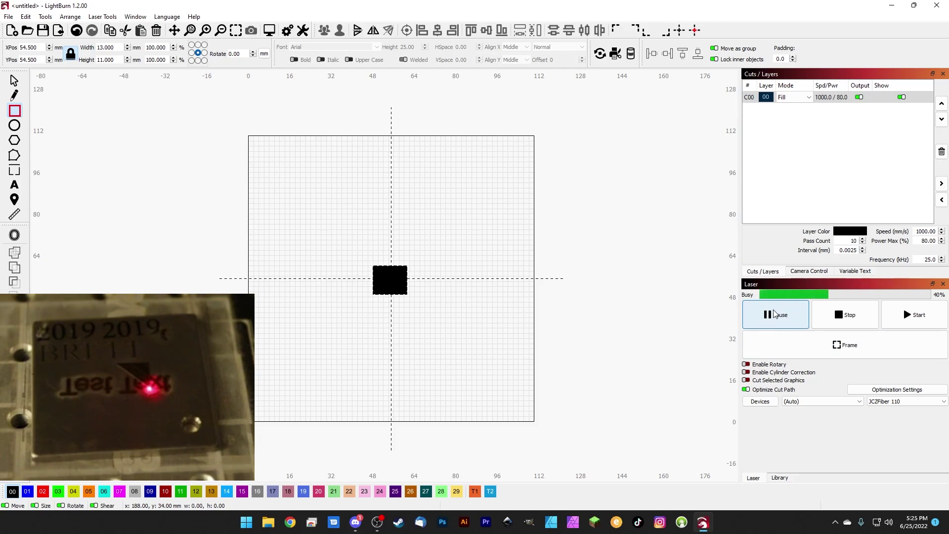
click(777, 317)
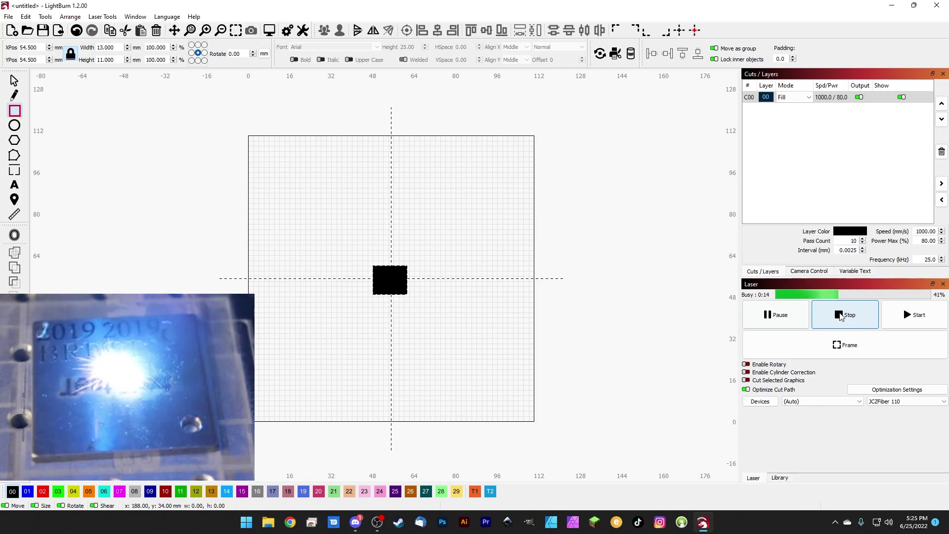
click(840, 317)
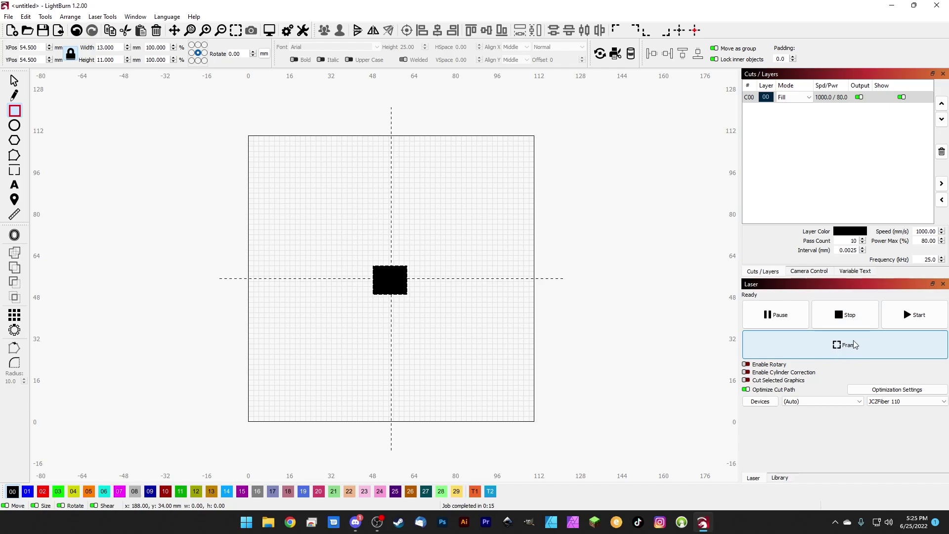
Confirm Device Settings, start Live Framing on the square, and move the framing window off it
click(303, 31)
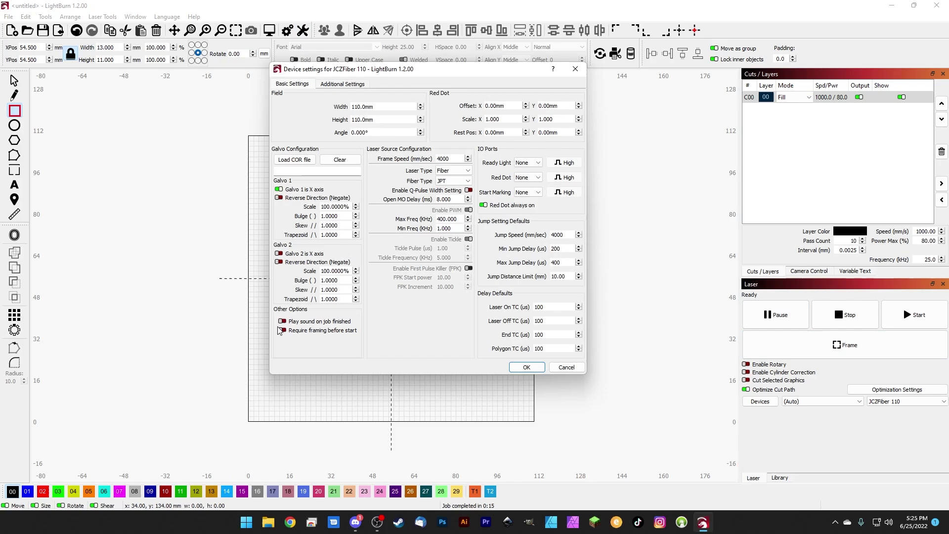
click(527, 367)
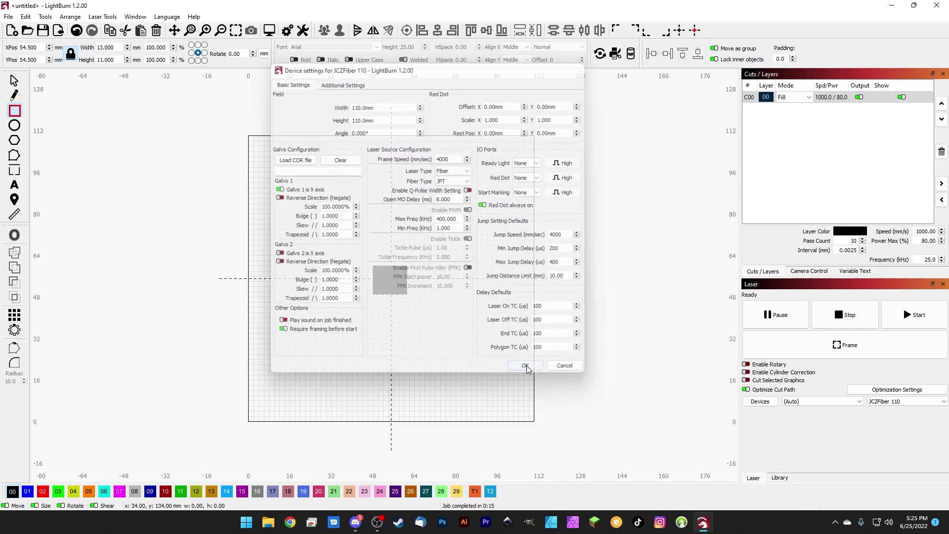
click(836, 346)
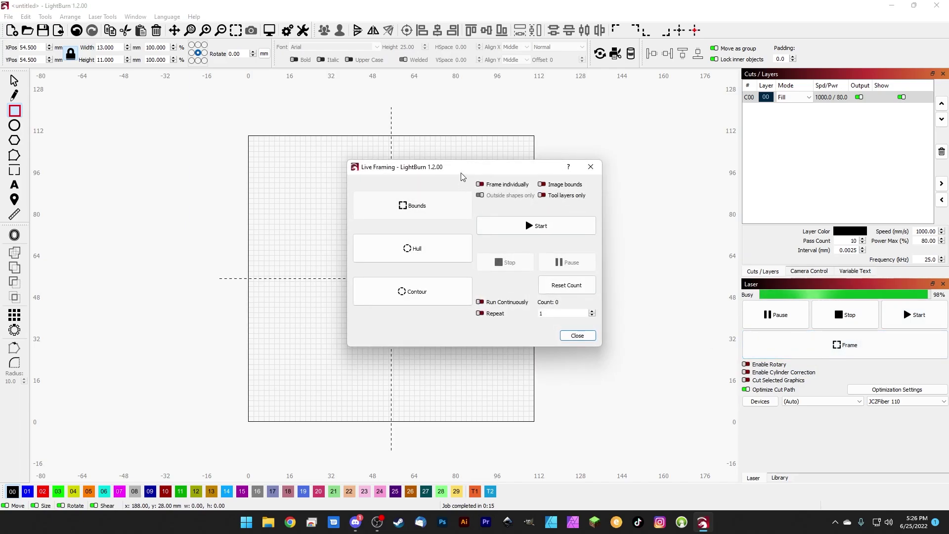
drag(477, 174, 401, 166)
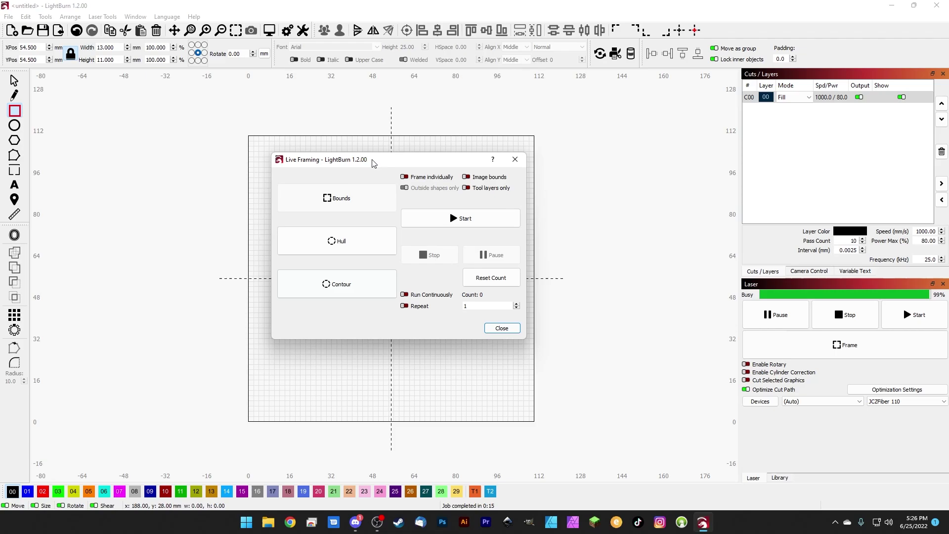
drag(374, 163, 543, 181)
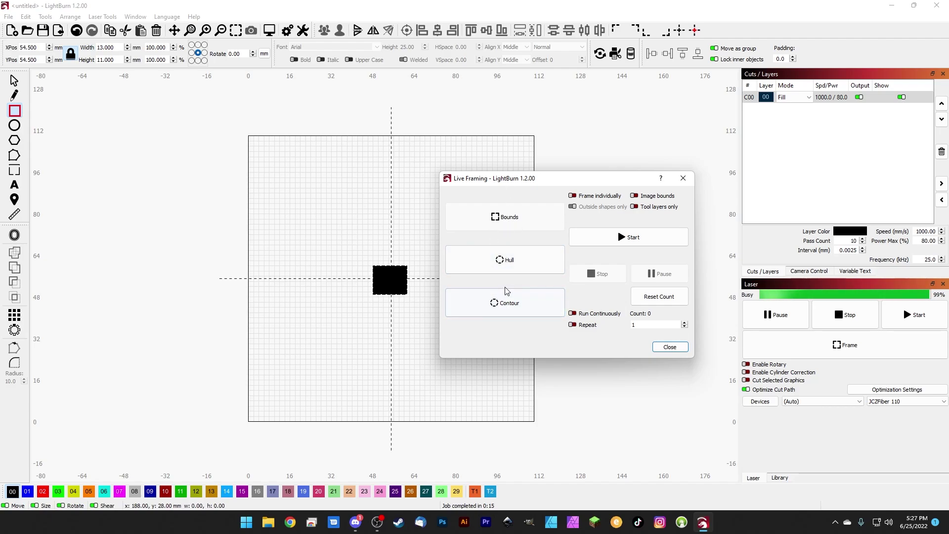
Replace the square with a 'Test Text' text object on the canvas
click(670, 347)
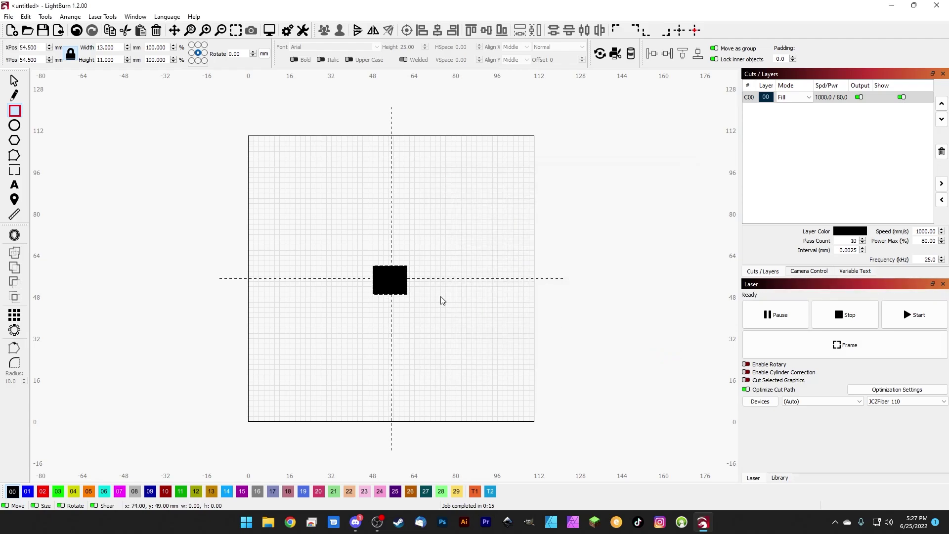
key(Delete)
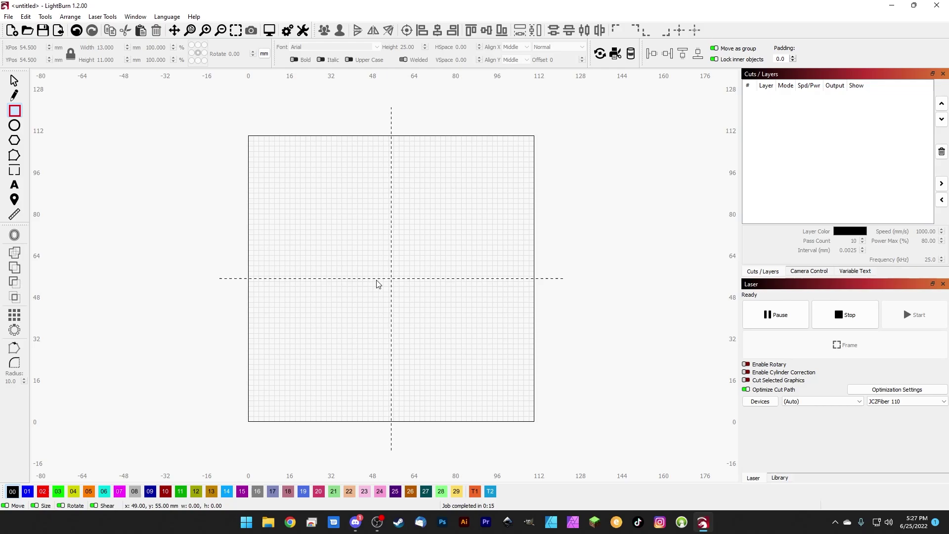
click(15, 186)
click(359, 284)
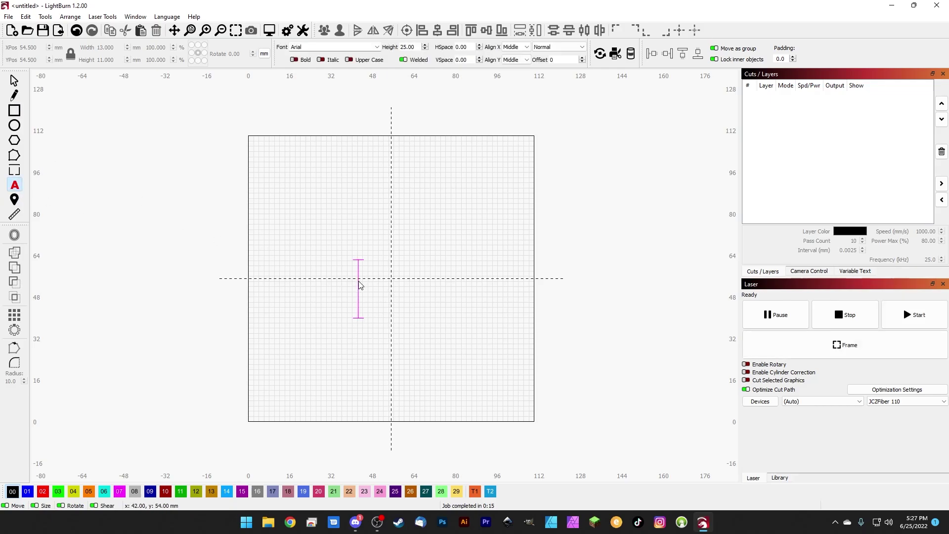
text(Test Text)
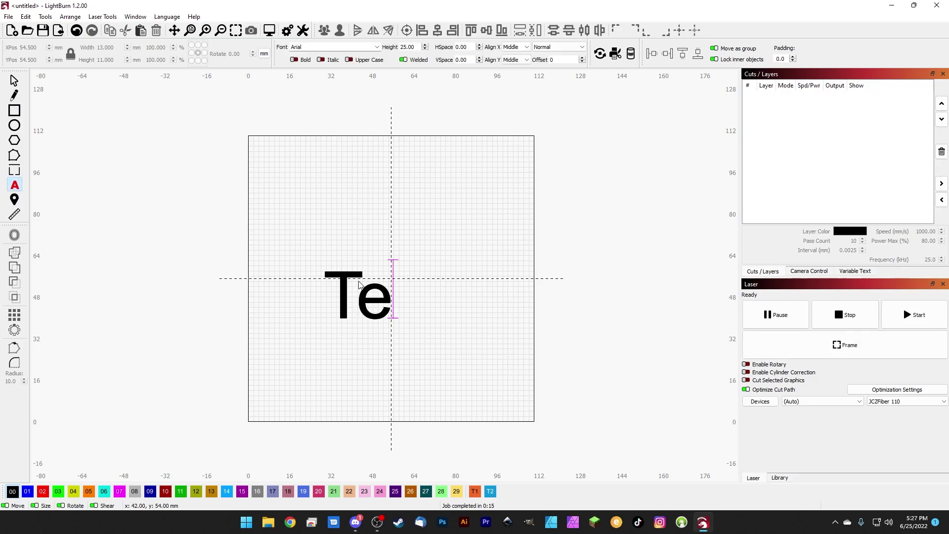
Shrink Test Text, centre it on the page with P, and live-frame it
key(Escape)
drag(228, 322, 416, 286)
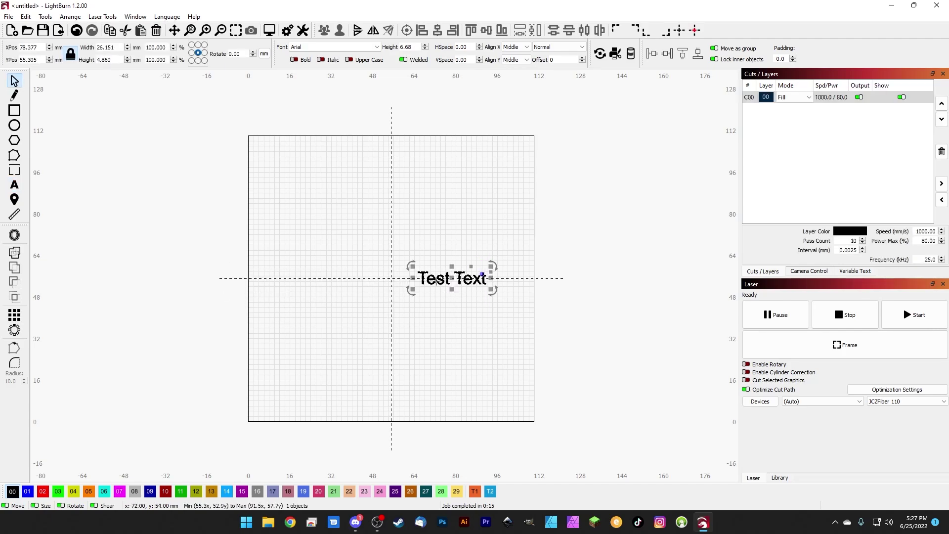
key(p)
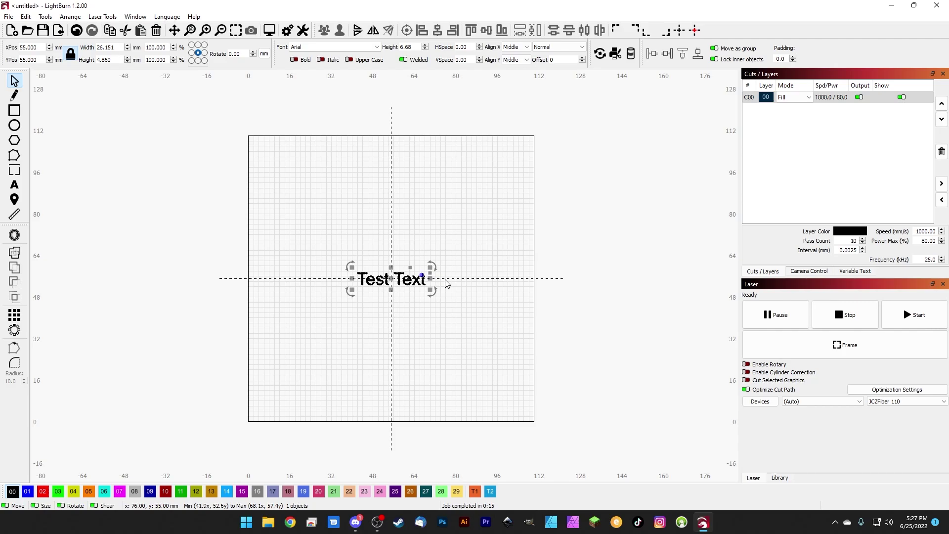
click(801, 354)
drag(449, 163, 552, 196)
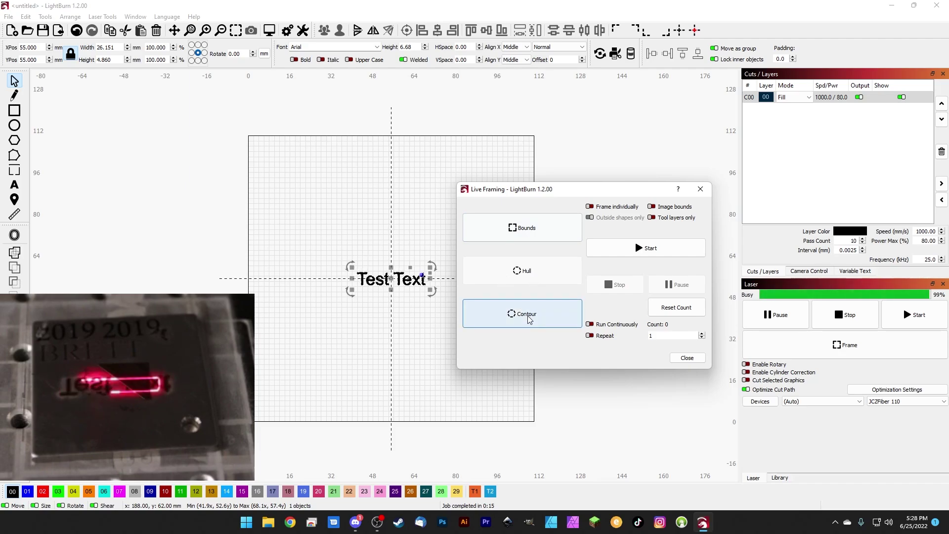
Trace Test Text as a Contour outline, then switch to the Hull outline
click(527, 319)
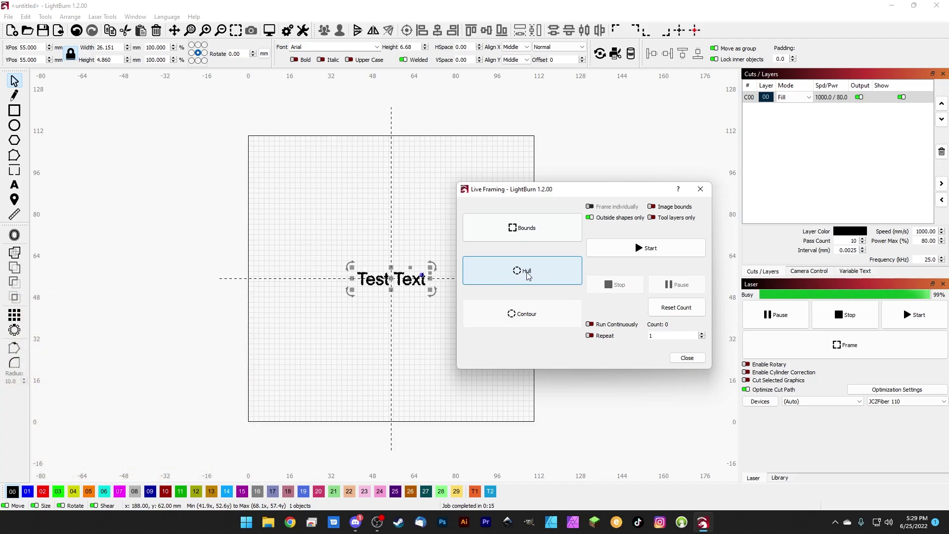
click(527, 274)
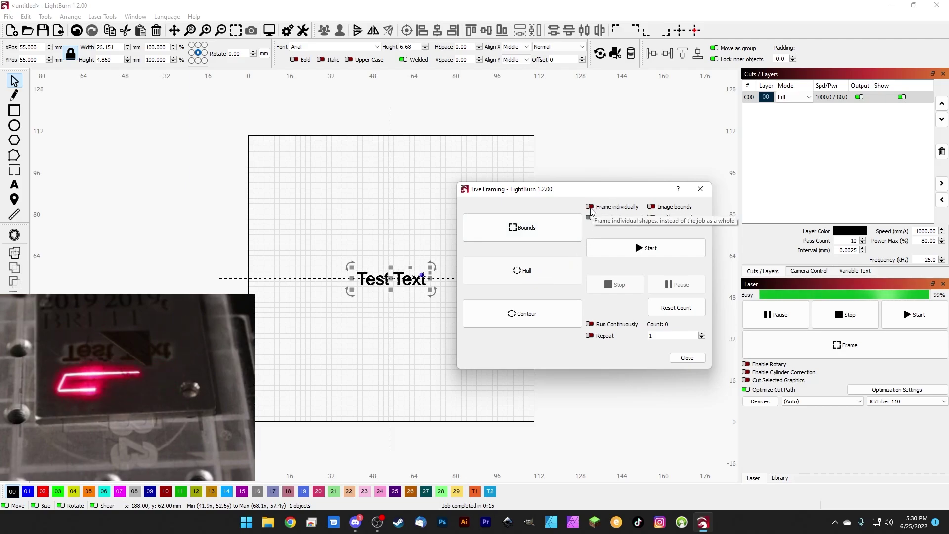
Turn on Frame individually so each shape is traced separately
click(590, 208)
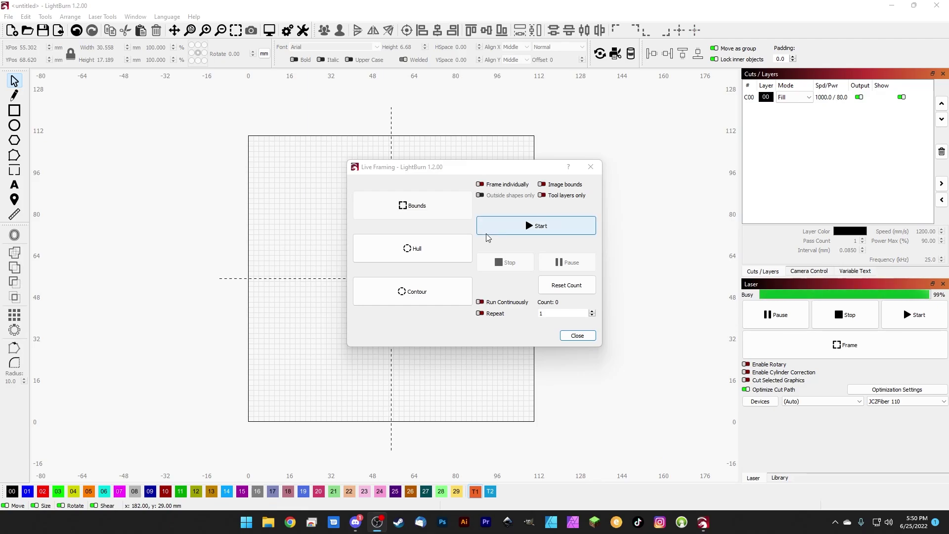
Set live framing back to the Contour outline
click(413, 291)
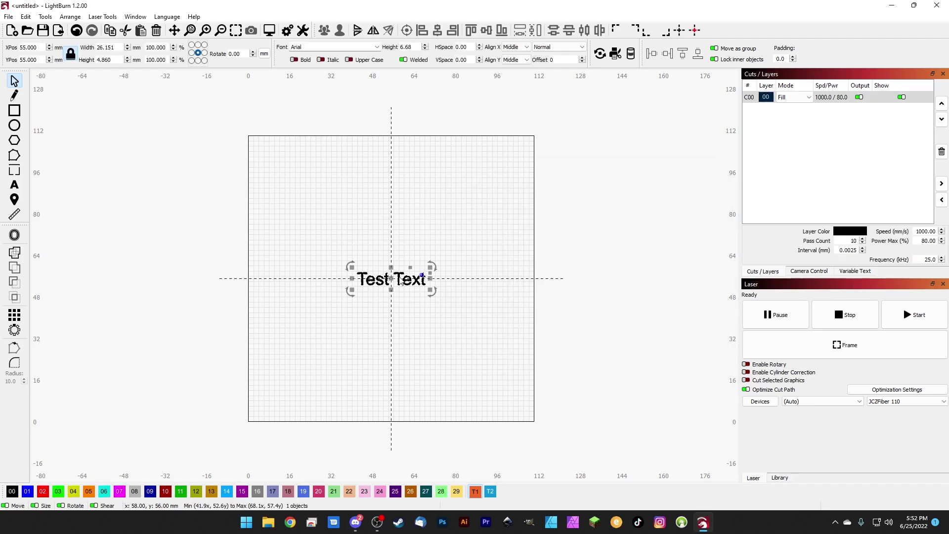
Move Test Text lower, add a 39 × 21 mm T1 rectangle above it, and live-frame the job
drag(399, 280, 401, 299)
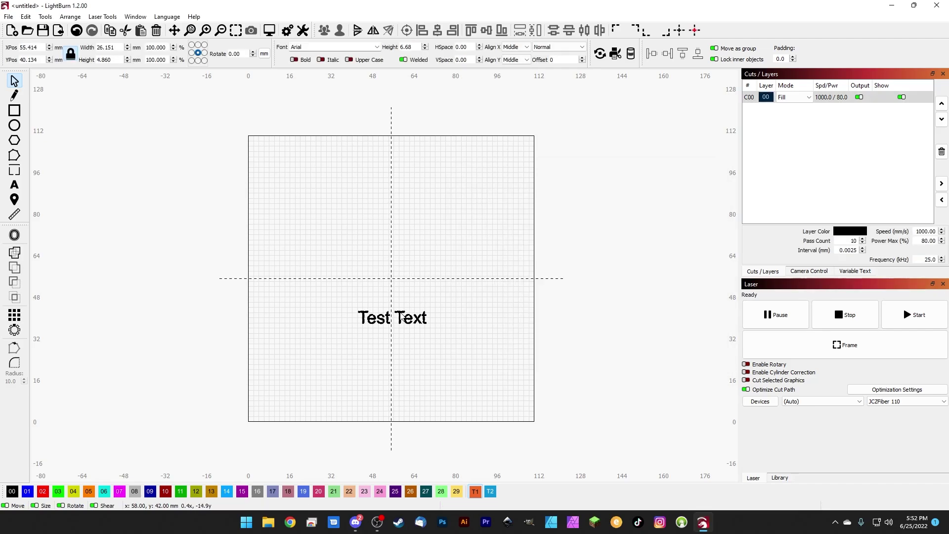
click(14, 111)
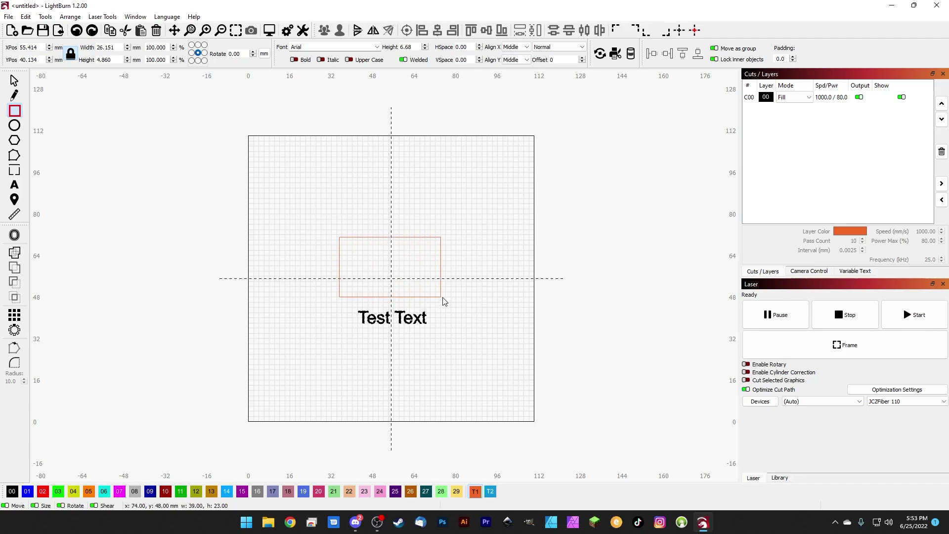
drag(448, 294, 442, 292)
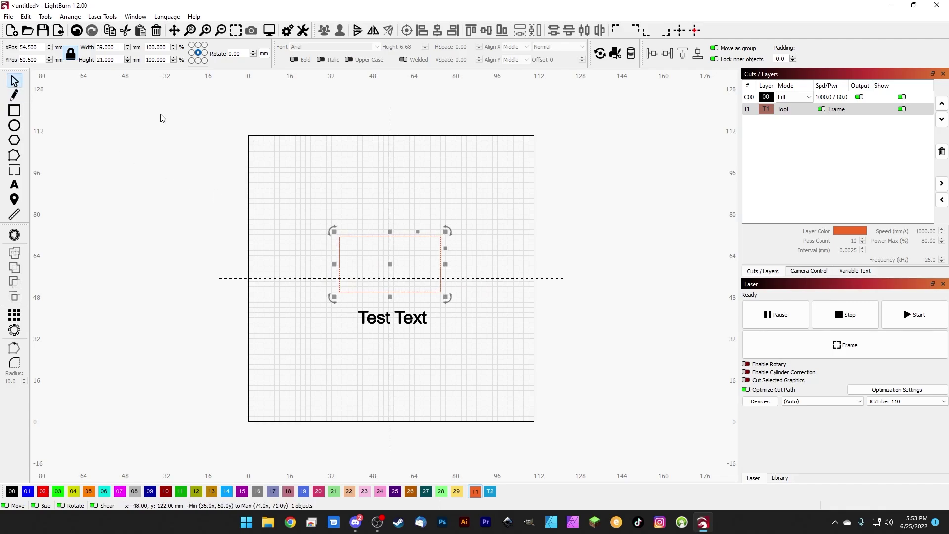
click(377, 322)
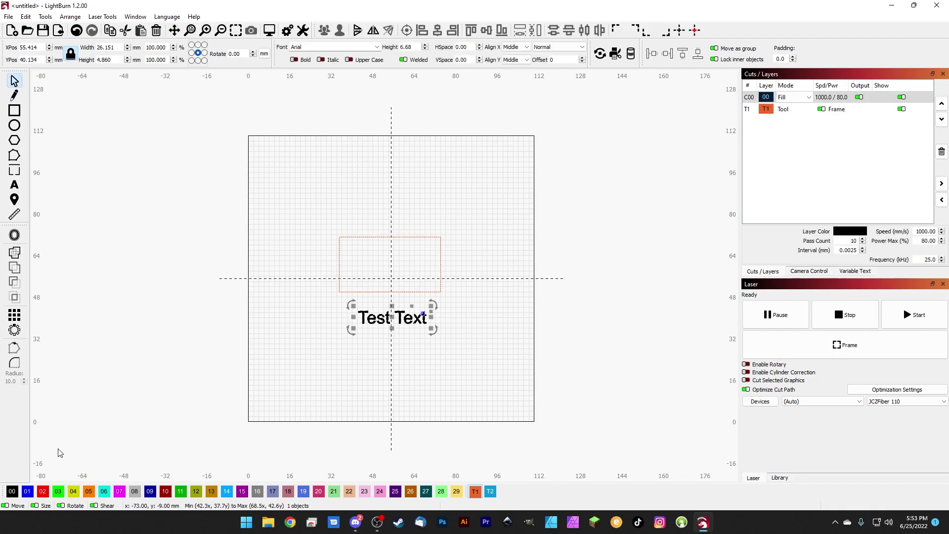
click(403, 293)
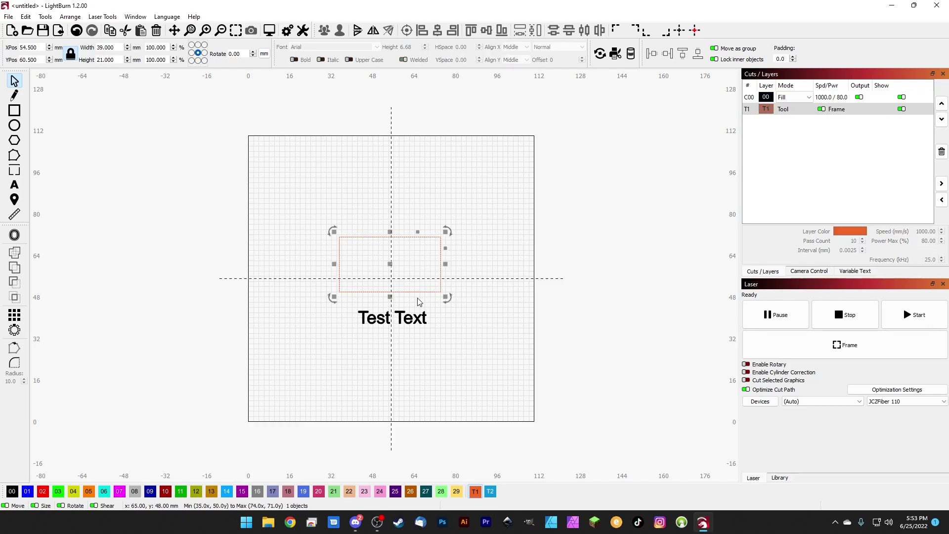
key(ctrl+f)
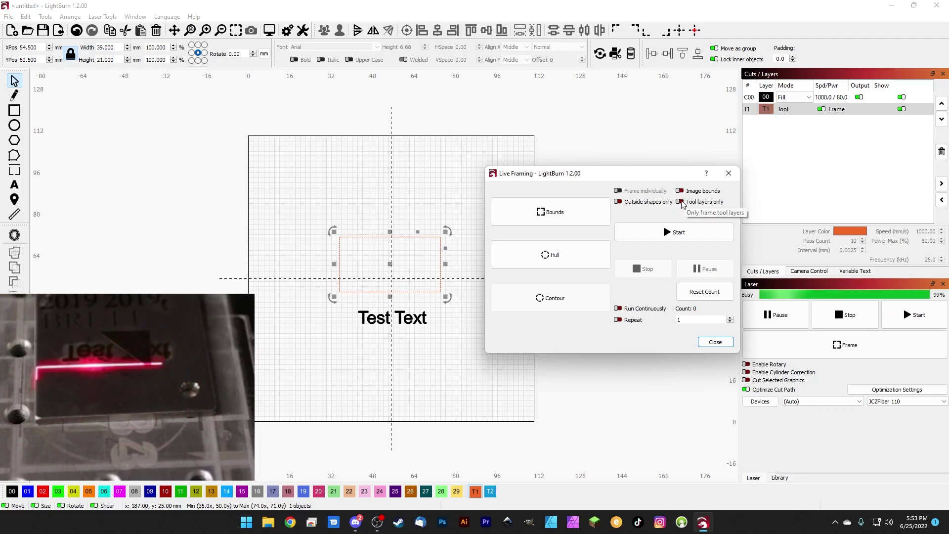
Toggle Tool layers only on to frame just the rectangle, then off again
click(681, 201)
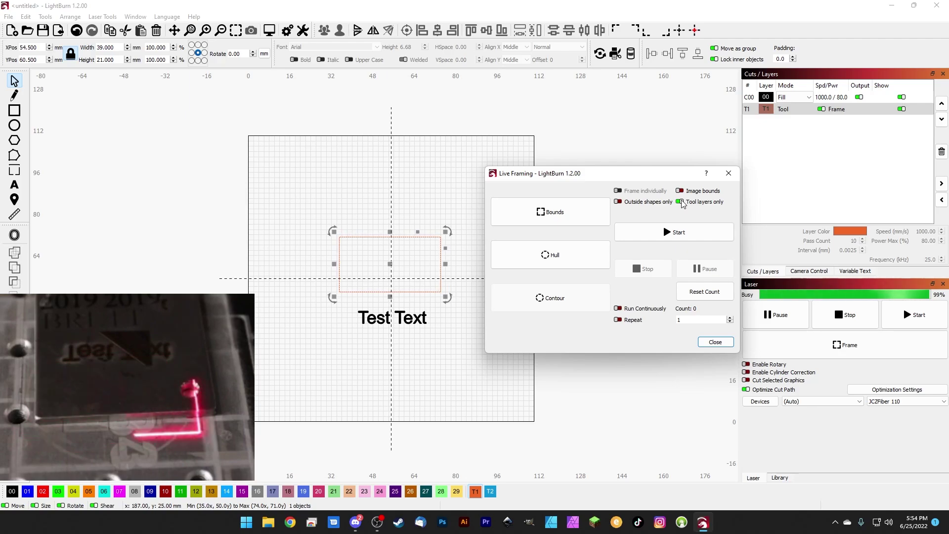
click(680, 202)
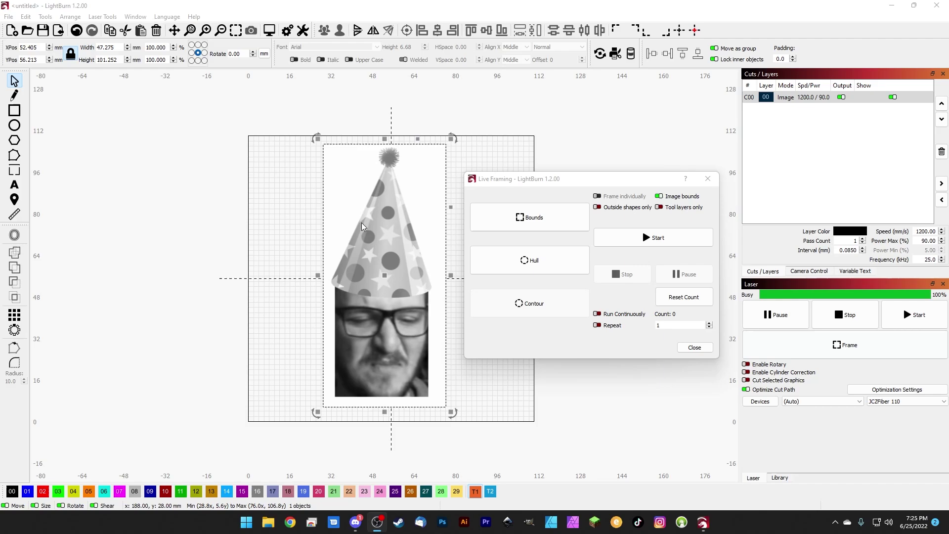
Turn Image bounds off in Live Framing, then back on
click(681, 196)
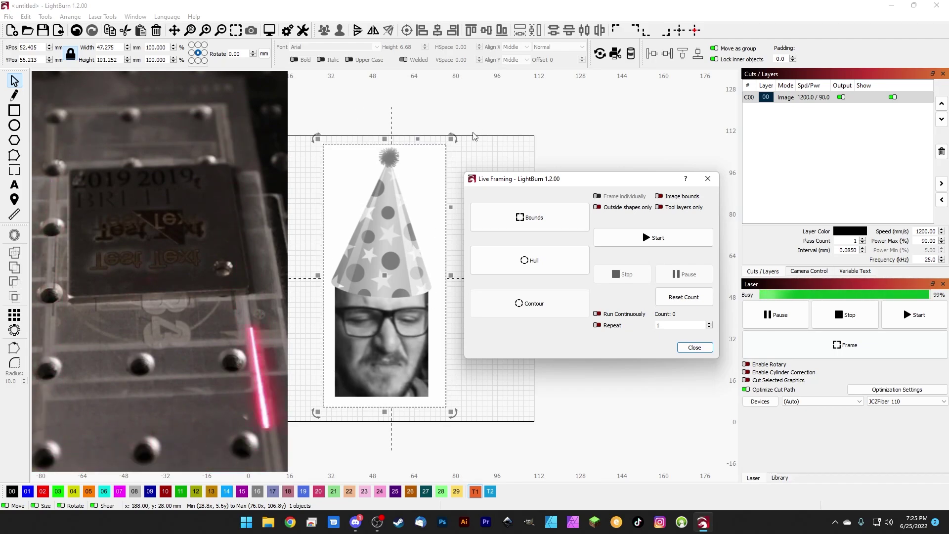
click(658, 197)
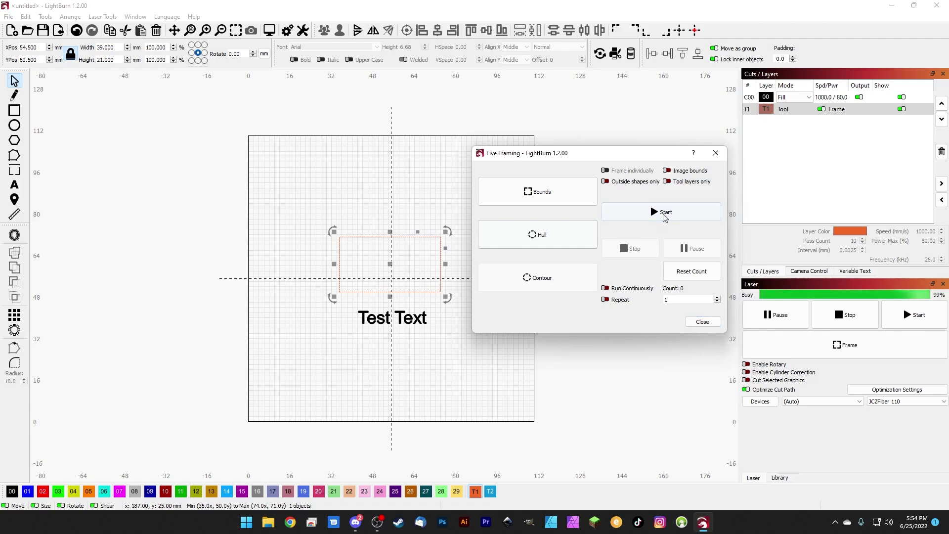
Start marking the framed job, pause and resume it, then enable Repeat with a count of 10
click(663, 213)
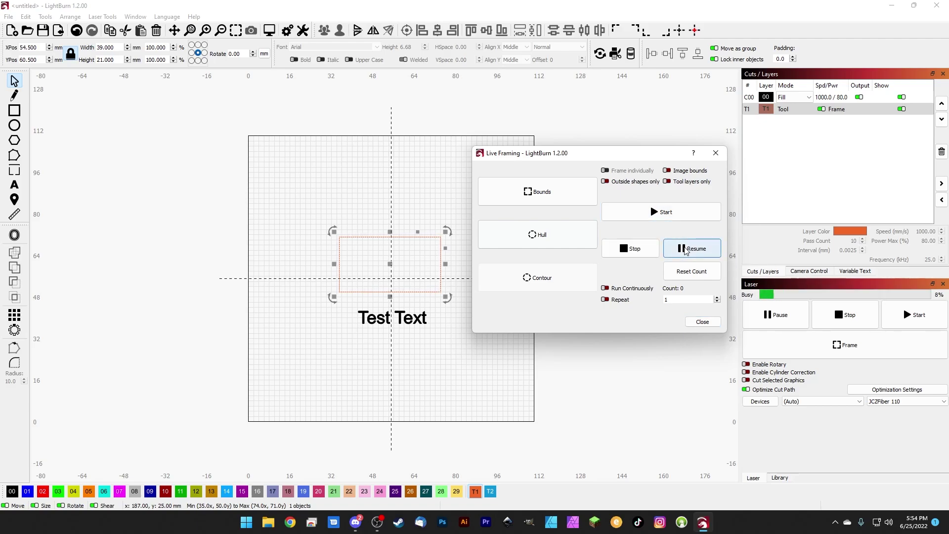
click(645, 249)
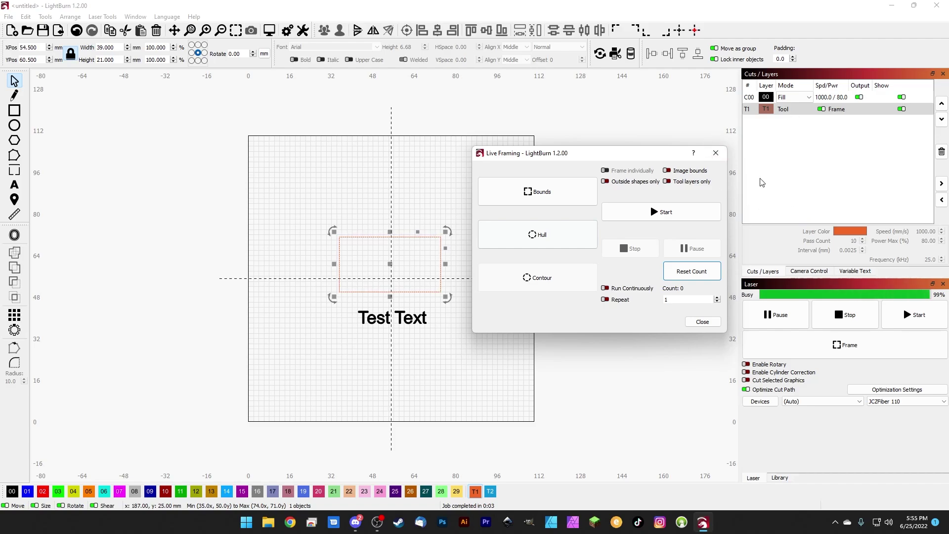
click(606, 300)
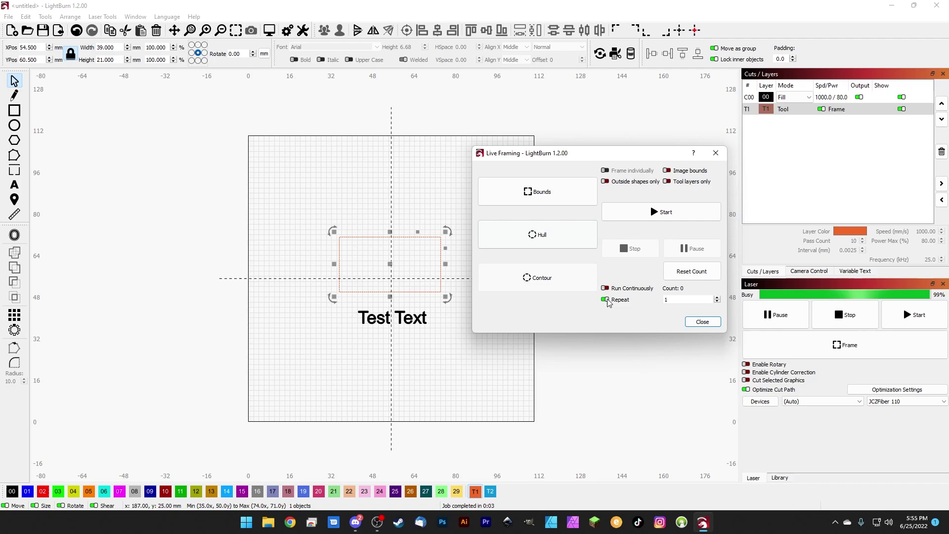
click(676, 301)
text(0)
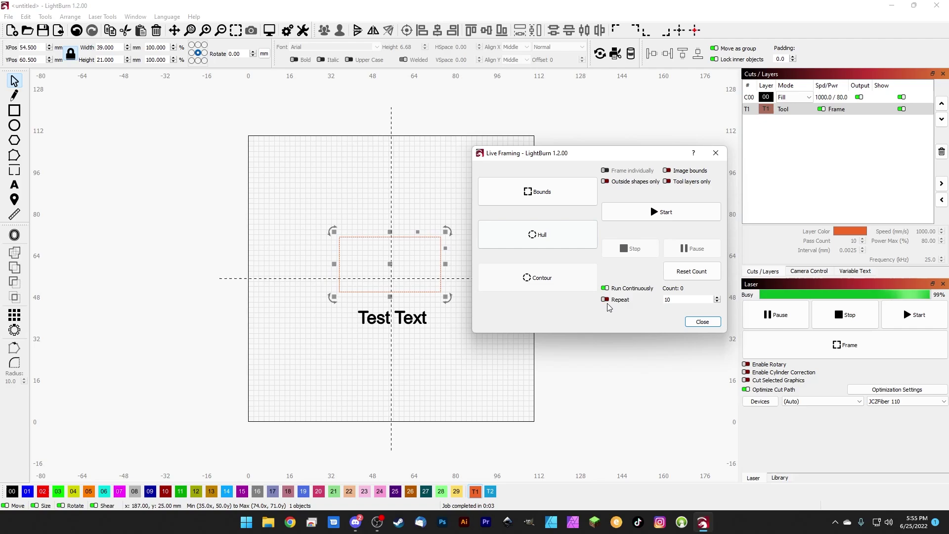
Toggle Run Continuously on and off, reset Repeat to 1, and close Live Framing
click(605, 290)
click(671, 299)
key(BackSpace)
click(606, 289)
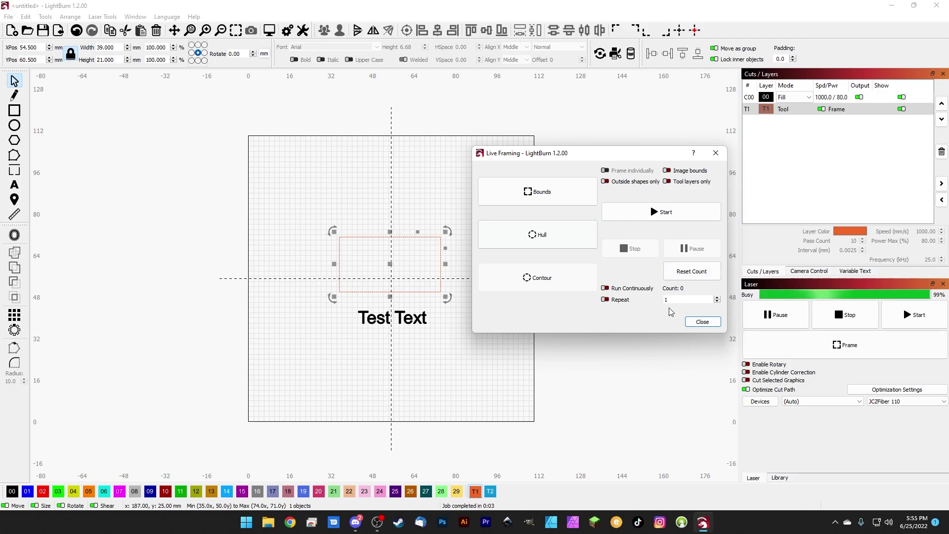
click(700, 321)
Delete the red tool-layer rectangle
click(489, 305)
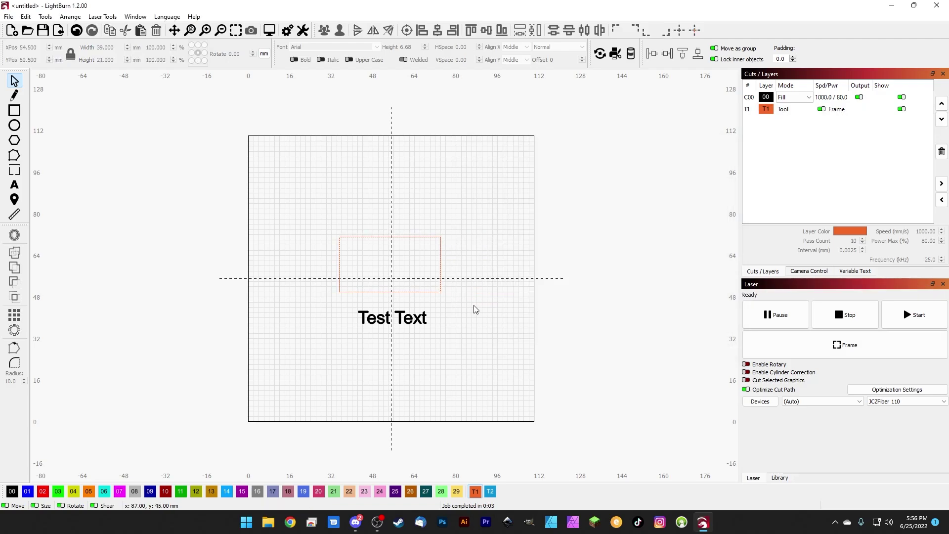
drag(474, 310, 285, 212)
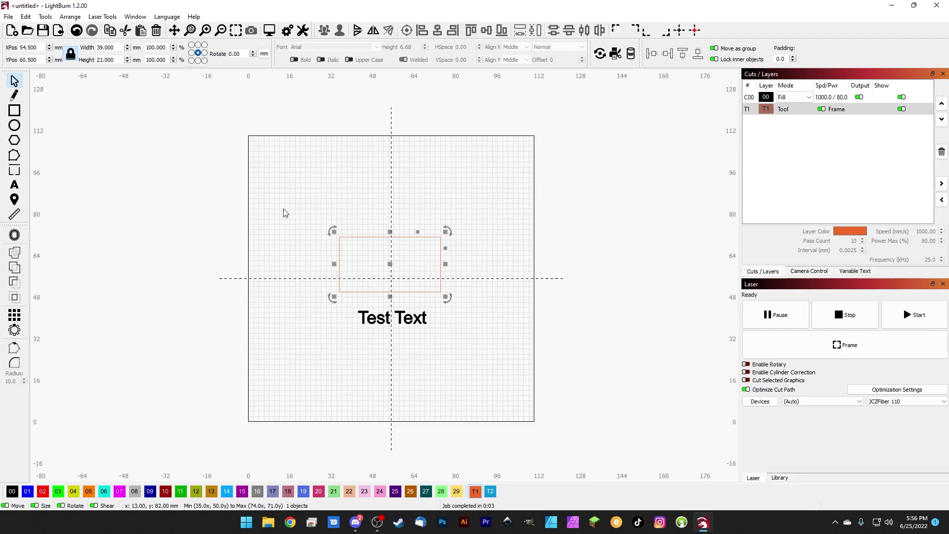
key(Delete)
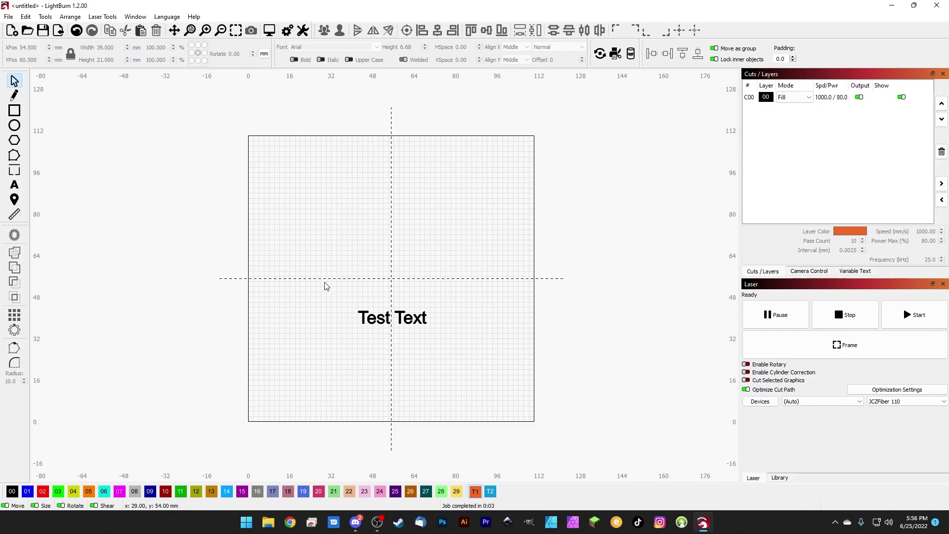
Centre Test Text on the page and untick Require framing before start in Device Settings
drag(324, 284, 494, 358)
key(p)
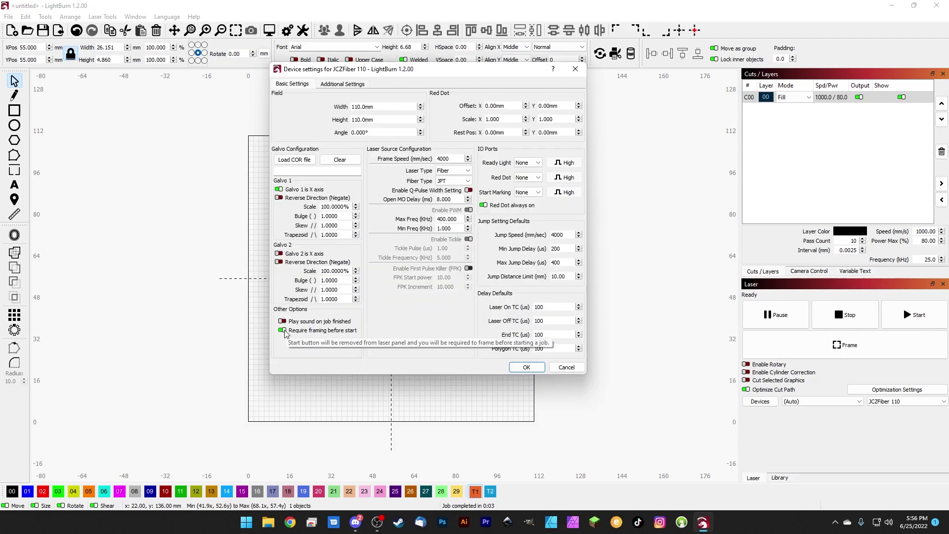
click(284, 333)
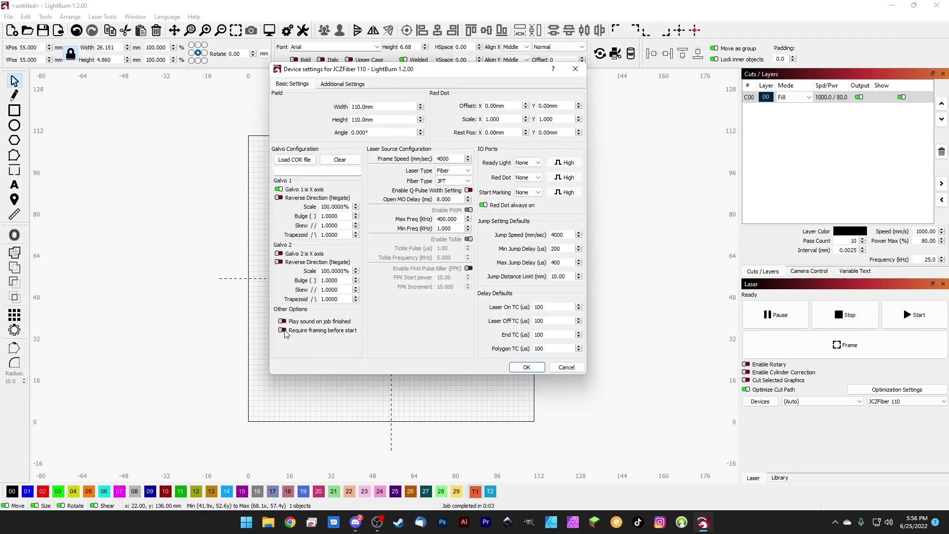
click(527, 369)
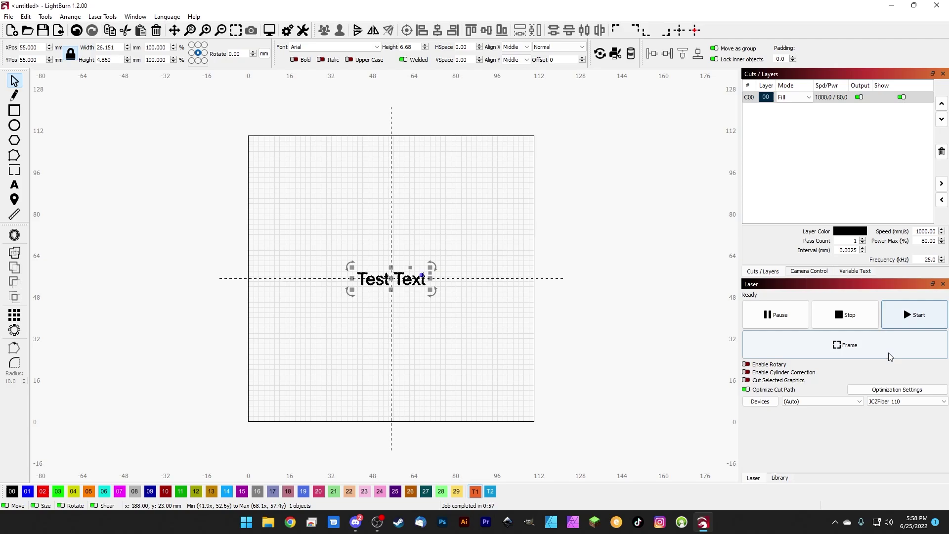
Live-frame Test Text, mark the framed job, then cancel framing with Escape
click(855, 354)
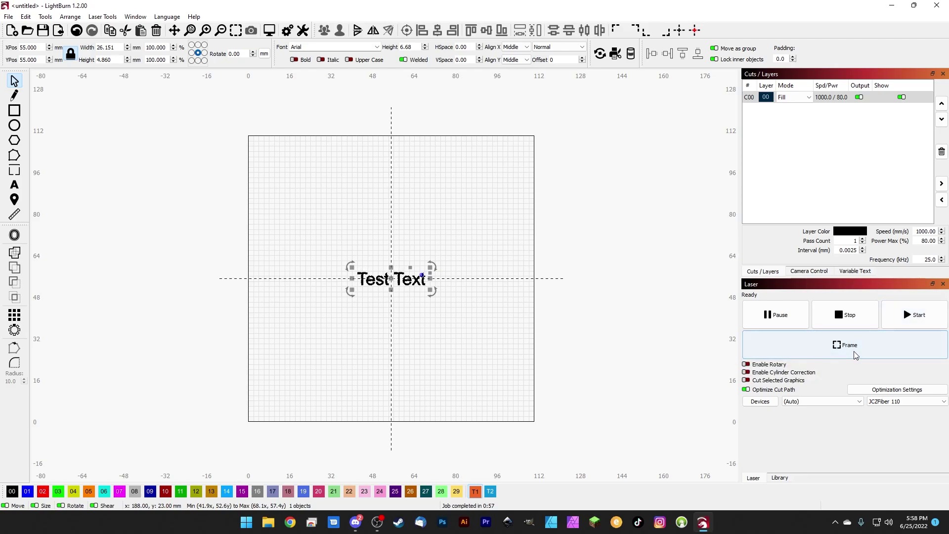
drag(594, 191, 636, 190)
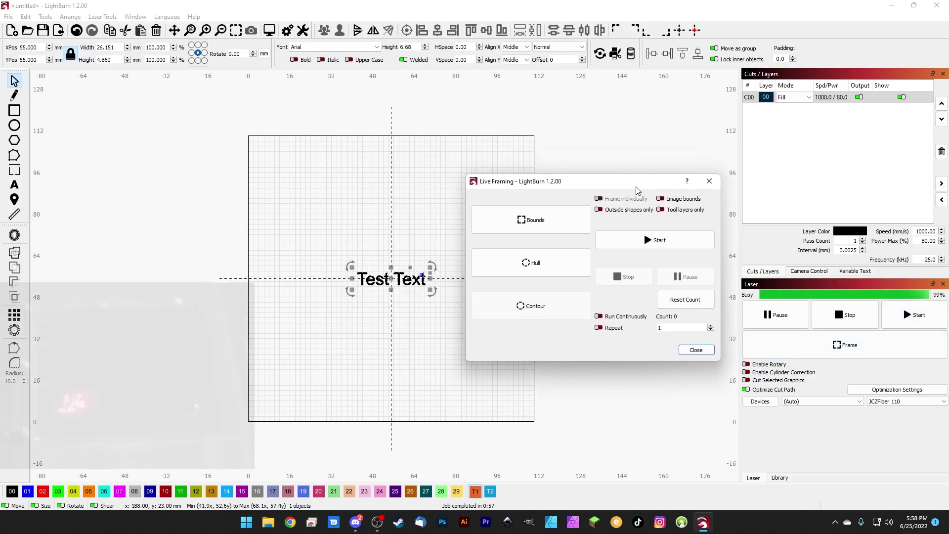
click(648, 240)
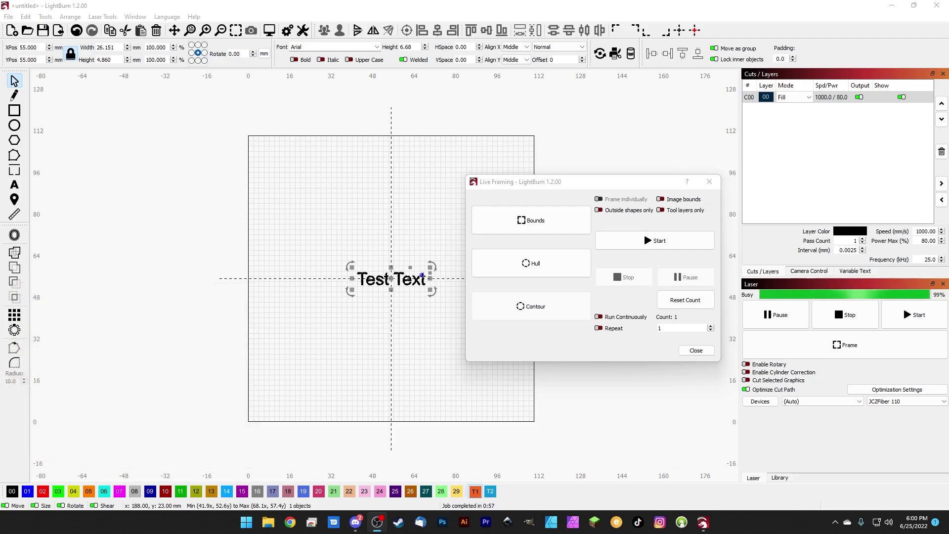
key(Escape)
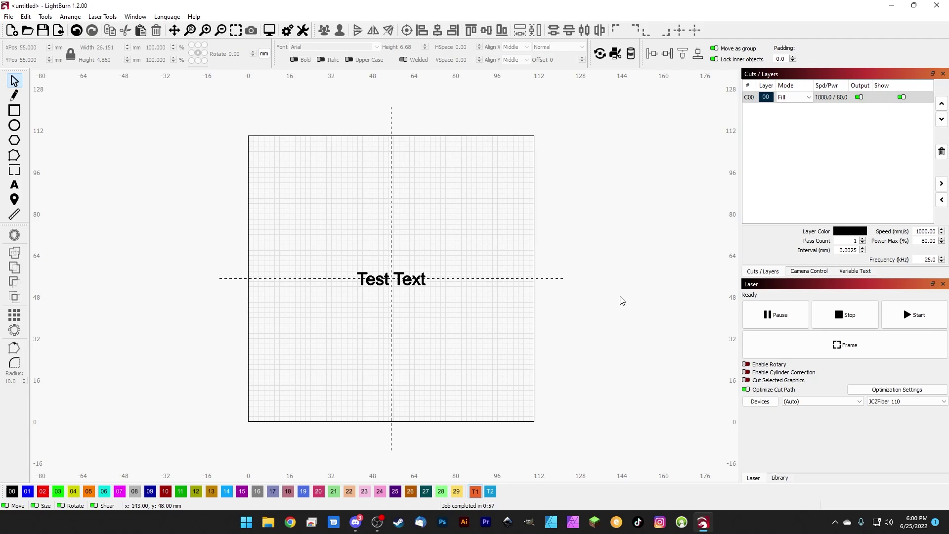